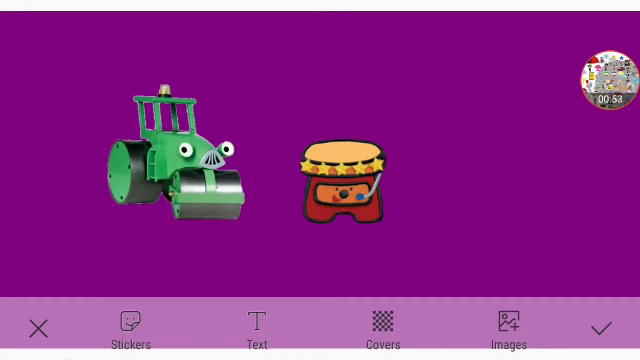
- Reposition the green steamroller beside the red drum, mostly off the canvas's left edge
left_click_drag(175, 155, 200, 155)
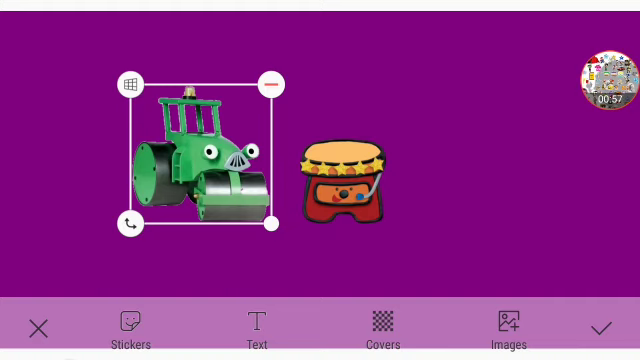
left_click(342, 182)
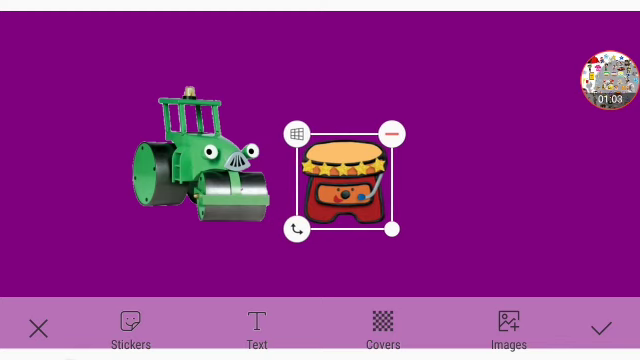
left_click_drag(200, 160, 188, 148)
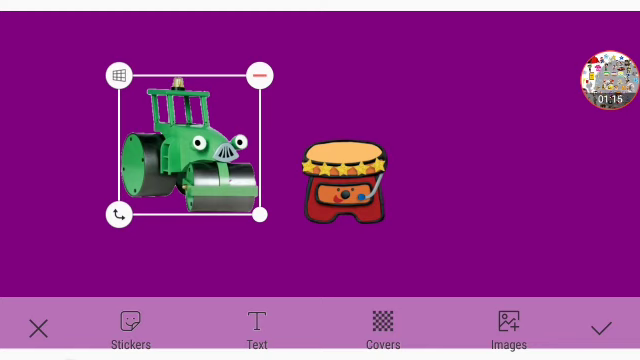
left_click_drag(190, 150, 215, 160)
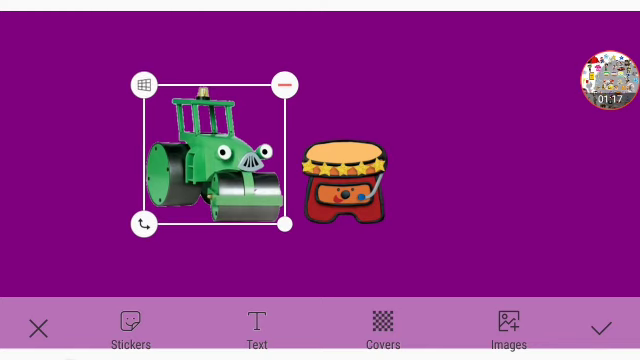
left_click(343, 182)
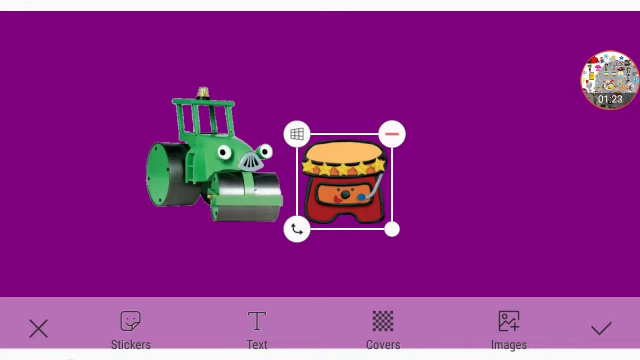
left_click(210, 155)
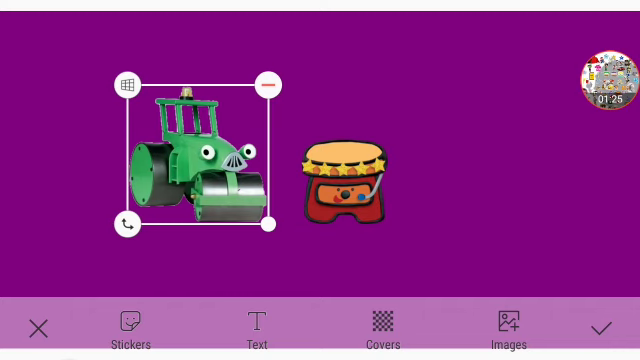
mouse_move(205, 150)
left_mouse_down()
mouse_move(222, 155)
mouse_move(197, 158)
mouse_move(193, 168)
left_mouse_up()
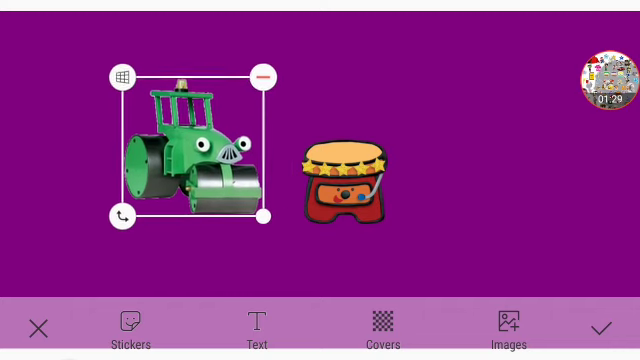
mouse_move(193, 168)
left_mouse_down()
mouse_move(173, 175)
mouse_move(221, 155)
mouse_move(22, 157)
left_mouse_up()
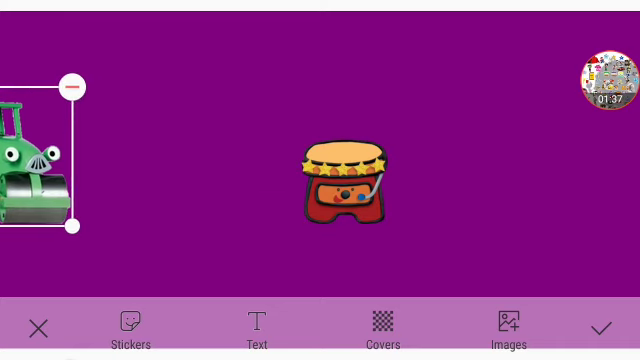
- Delete the green steamroller sticker with its minus handle and select the drum
left_click(72, 88)
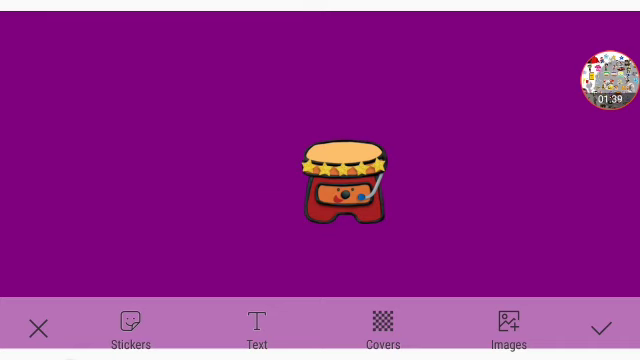
left_click(314, 188)
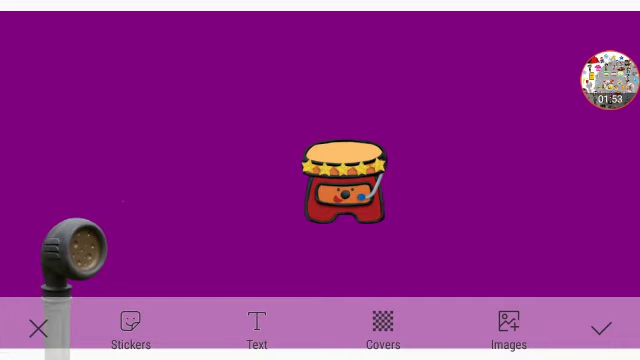
- Re-add the green steamroller sticker from Stickers, placed just left of the drum
left_click(609, 80)
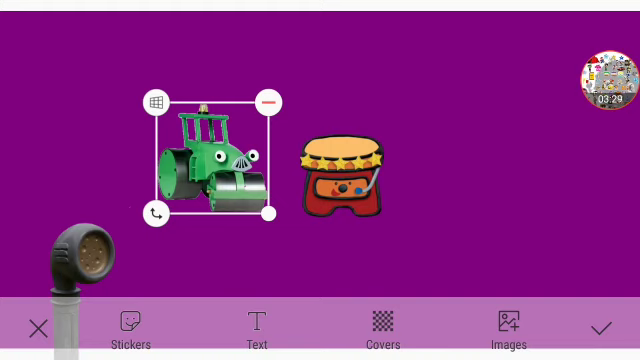
- Nudge the drum slightly and fit the steamroller snugly against the drum's left side
left_click(342, 177)
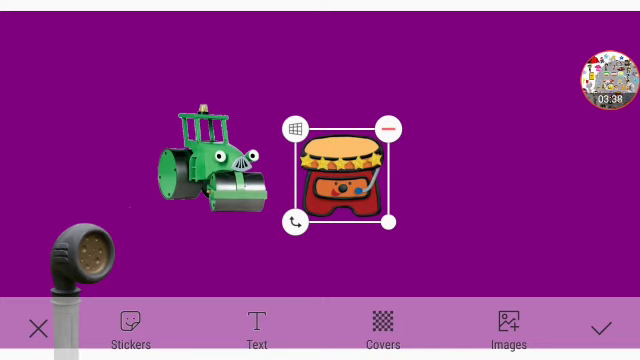
left_click(212, 162)
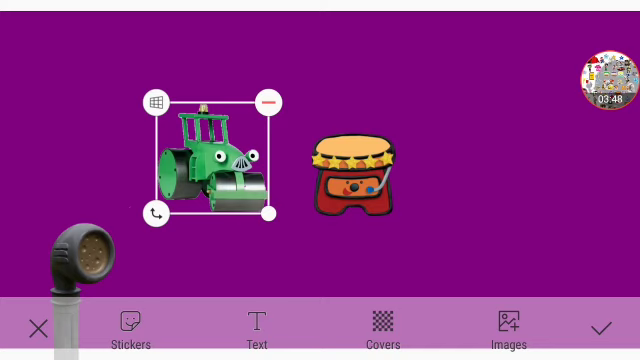
left_click(352, 175)
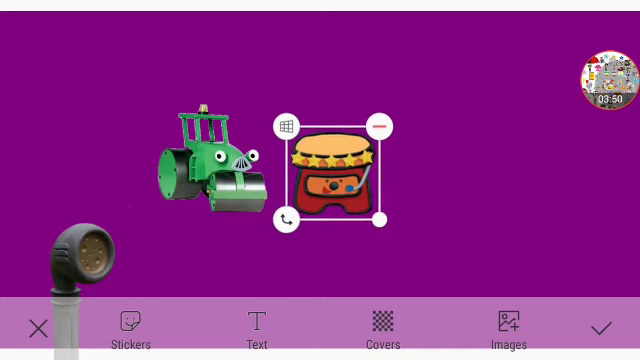
left_click_drag(332, 175, 343, 176)
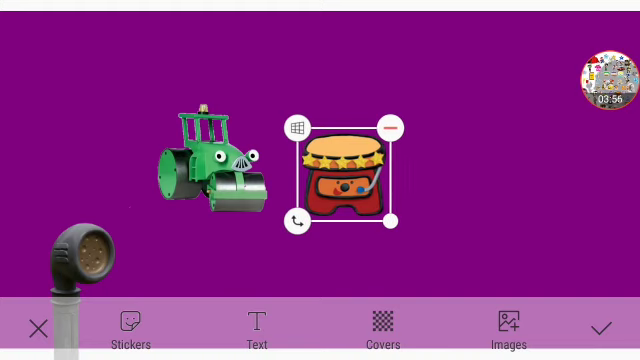
left_click(212, 160)
left_click_drag(212, 160, 180, 168)
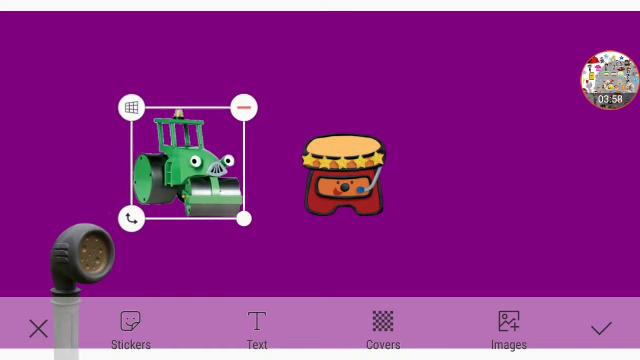
left_click_drag(236, 170, 226, 163)
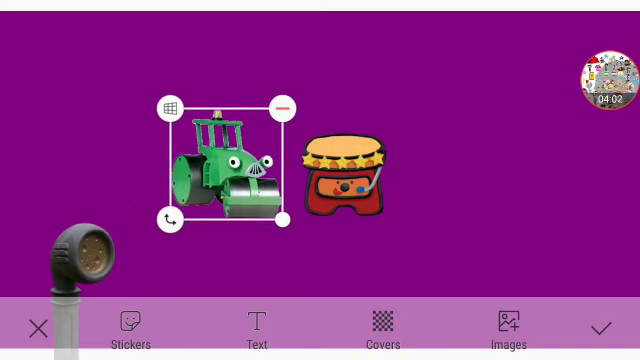
- Drag the grey lamp-post sticker down below the canvas and deselect all stickers
left_click(82, 255)
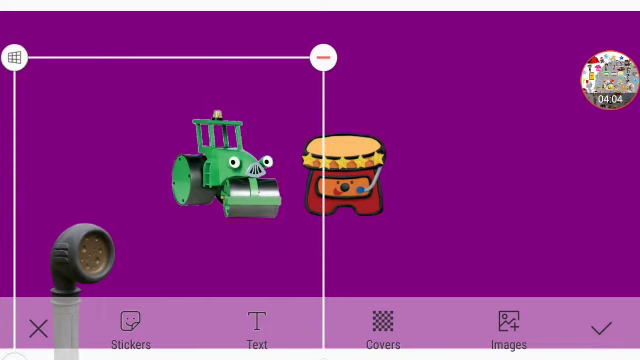
left_click_drag(82, 255, 75, 355)
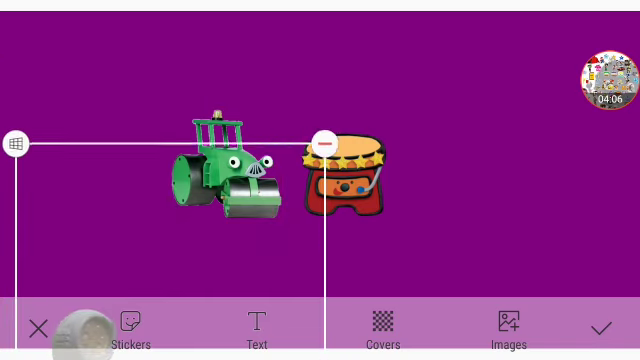
left_click(450, 230)
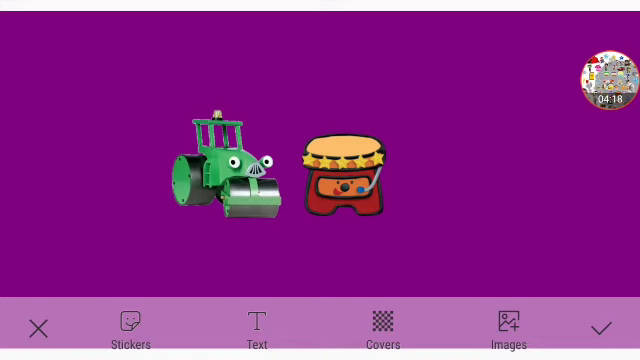
left_click(609, 80)
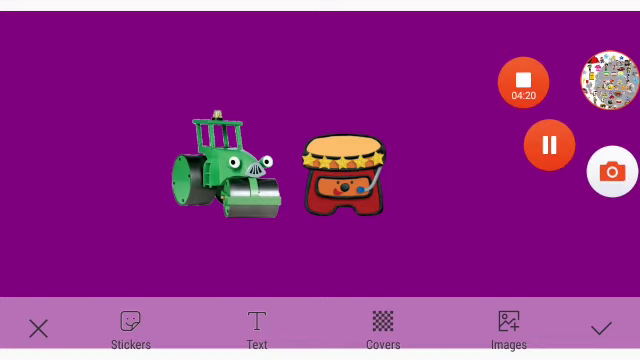